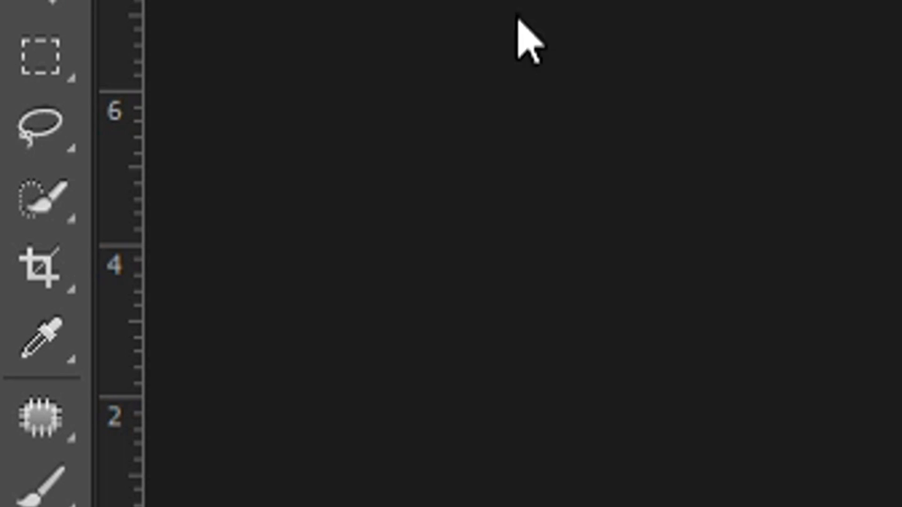
Step: Select the green background on the right side, around the cap, chair and arm, with the Quick Selection tool
{"action": "left_click", "coordinate": [9, 84]}
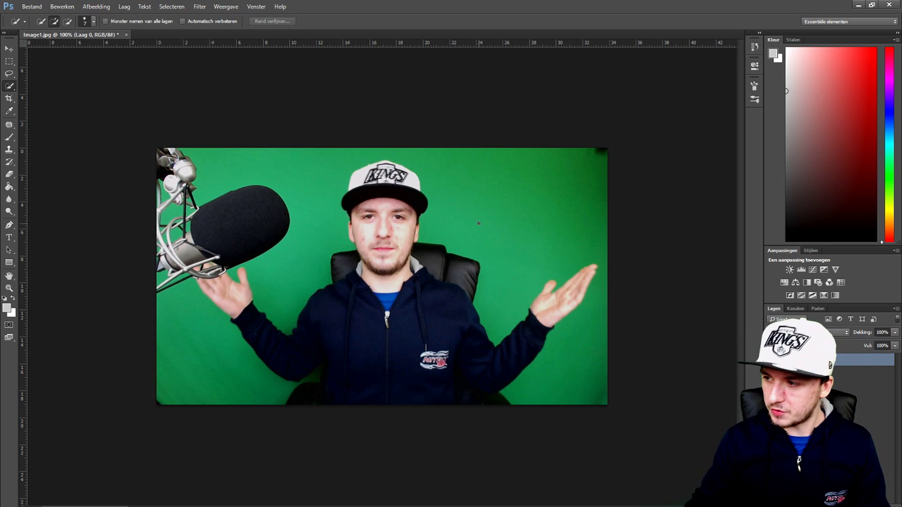
{"action": "scroll", "coordinate": [459, 232], "scroll_direction": "up", "scroll_amount": 4}
{"action": "scroll", "coordinate": [458, 232], "scroll_direction": "down", "scroll_amount": 1}
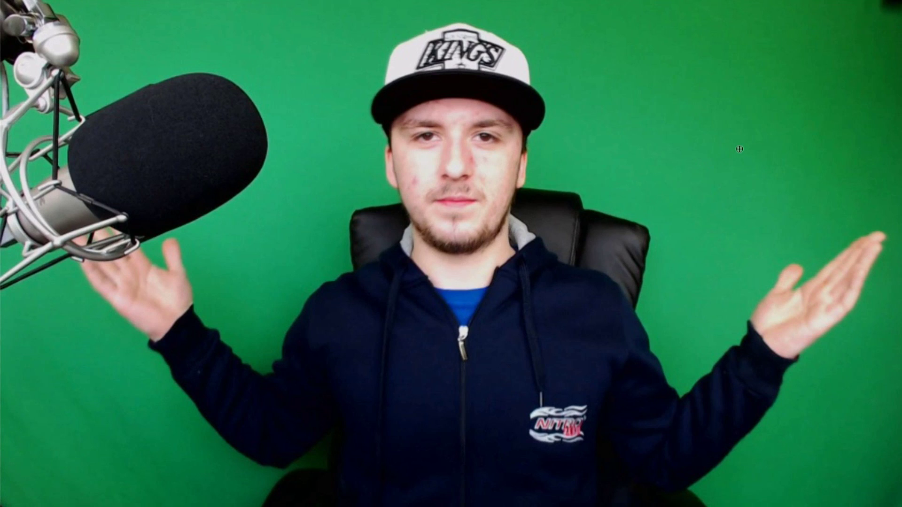
{"action": "mouse_move", "coordinate": [627, 109]}
{"action": "left_mouse_down"}
{"action": "mouse_move", "coordinate": [652, 135]}
{"action": "mouse_move", "coordinate": [680, 118]}
{"action": "left_mouse_up"}
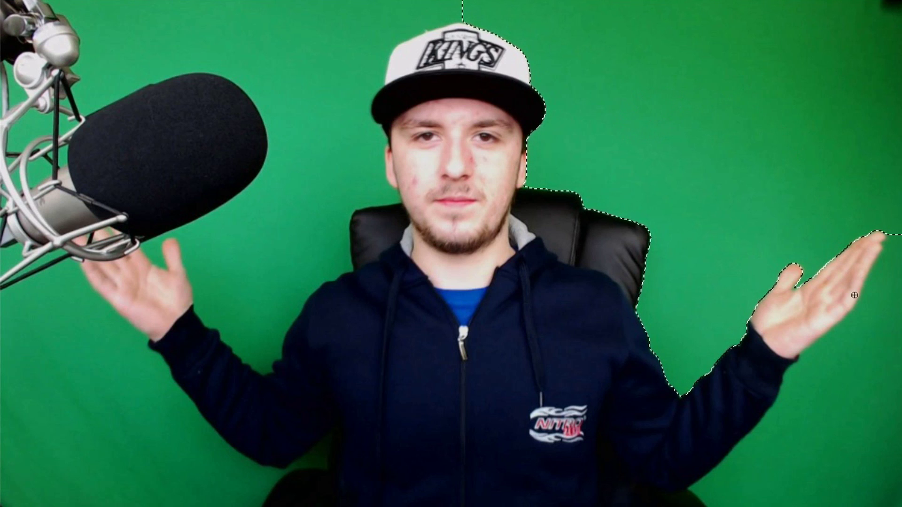
{"action": "mouse_move", "coordinate": [849, 466]}
{"action": "left_mouse_down"}
{"action": "mouse_move", "coordinate": [837, 426]}
{"action": "mouse_move", "coordinate": [820, 450]}
{"action": "left_mouse_up"}
{"action": "scroll", "coordinate": [853, 400], "scroll_direction": "up", "scroll_amount": 1}
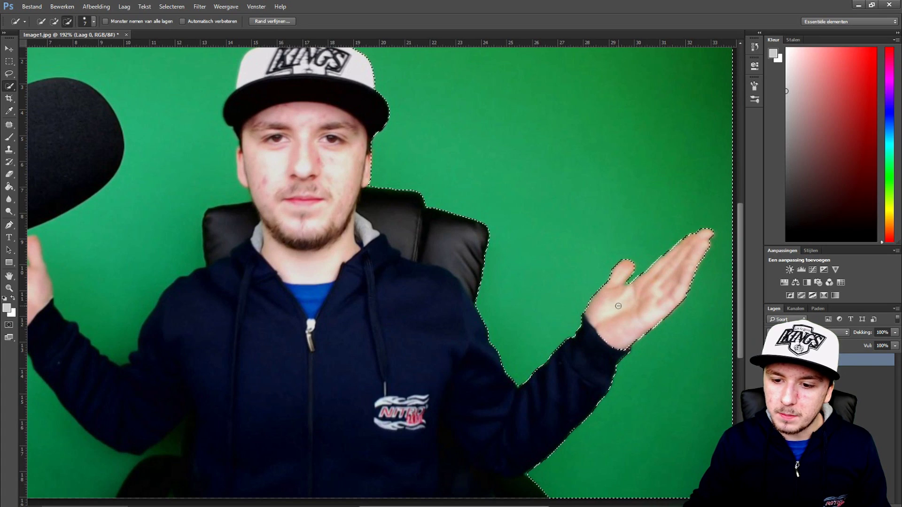
Step: Extend the selection over the green background on the left side, around the cap, microphone and arm
{"action": "scroll", "coordinate": [517, 258], "scroll_direction": "down", "scroll_amount": 1}
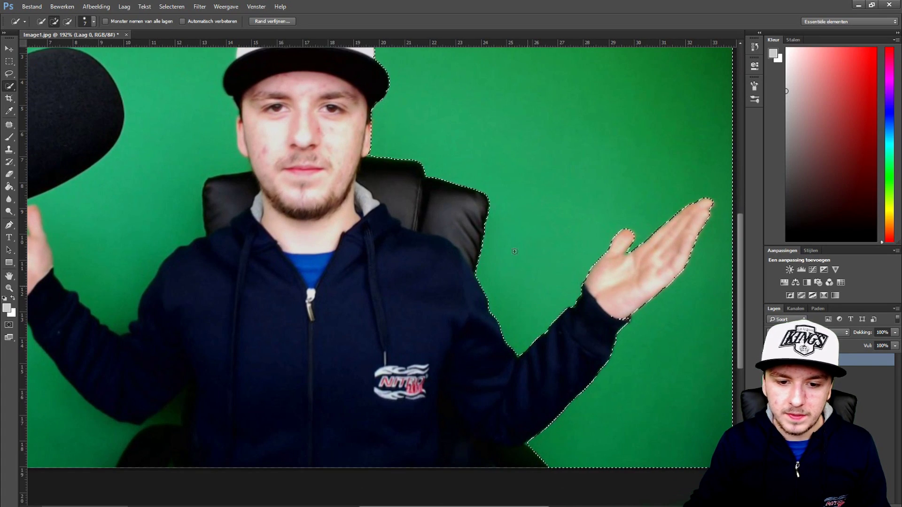
{"action": "scroll", "coordinate": [517, 258], "scroll_direction": "down", "scroll_amount": 2}
{"action": "scroll", "coordinate": [334, 102], "scroll_direction": "up", "scroll_amount": 1}
{"action": "left_click_drag", "start_coordinate": [460, 101], "coordinate": [409, 107]}
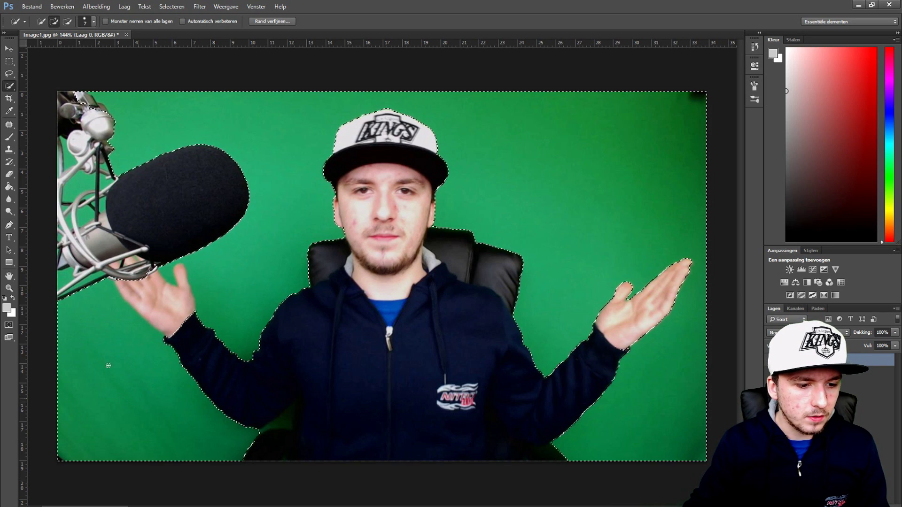
{"action": "scroll", "coordinate": [59, 209], "scroll_direction": "up", "scroll_amount": 3}
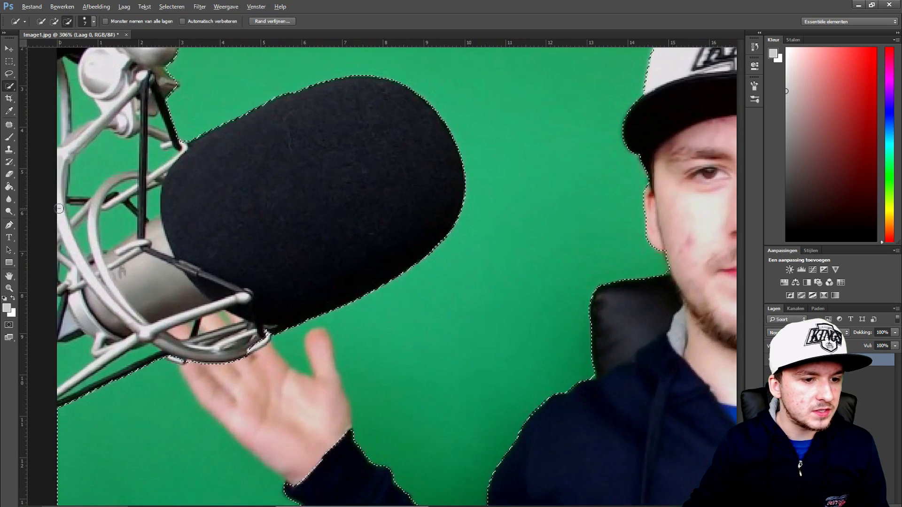
{"action": "scroll", "coordinate": [110, 187], "scroll_direction": "up", "scroll_amount": 2}
{"action": "left_click", "coordinate": [172, 7]}
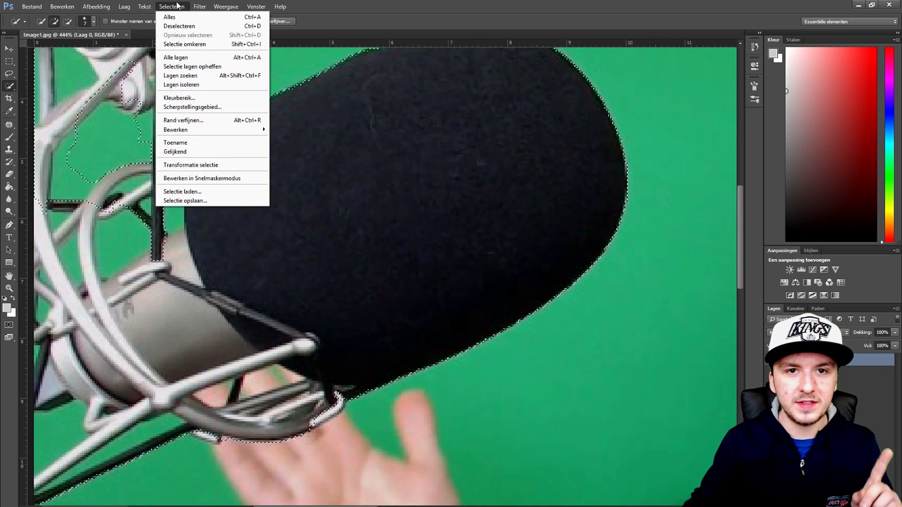
{"action": "left_click", "coordinate": [173, 25]}
{"action": "scroll", "coordinate": [414, 164], "scroll_direction": "down", "scroll_amount": 1}
{"action": "scroll", "coordinate": [414, 163], "scroll_direction": "down", "scroll_amount": 5}
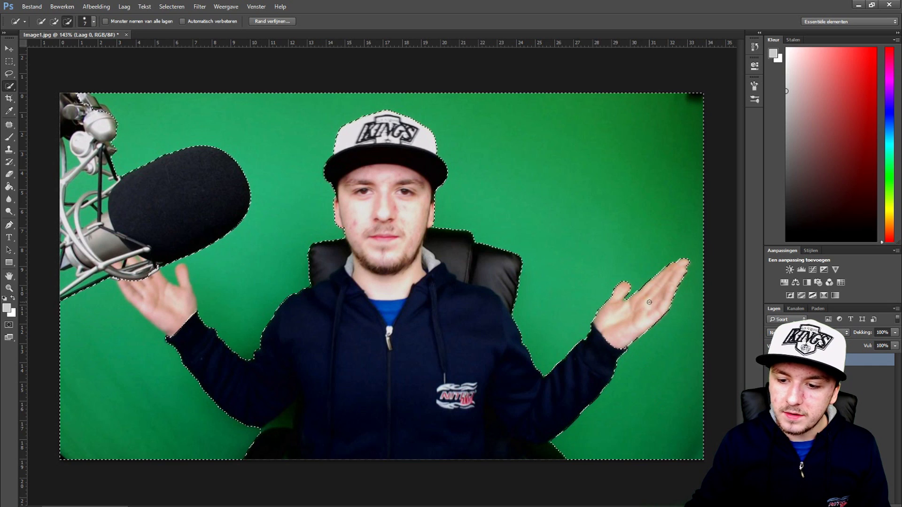
Step: Delete the selected green background as a trial and undo the deletion
{"action": "scroll", "coordinate": [316, 228], "scroll_direction": "up", "scroll_amount": 3}
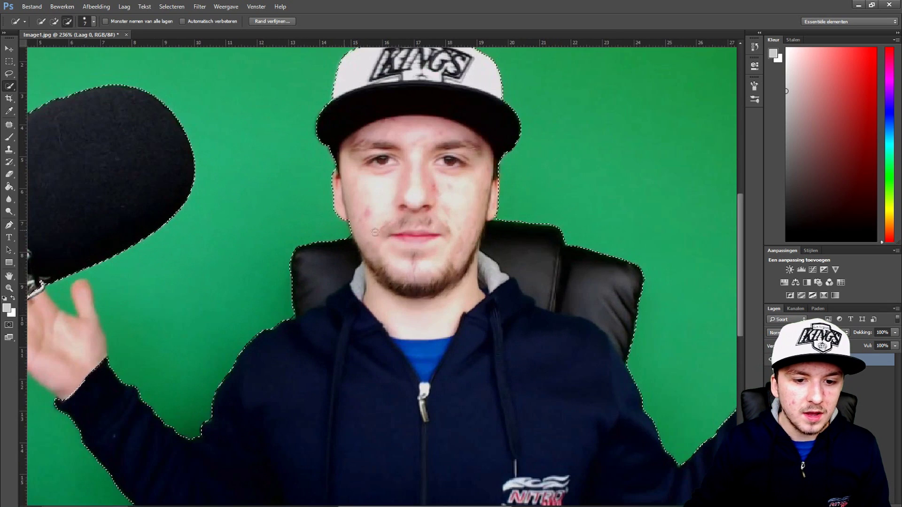
{"action": "scroll", "coordinate": [505, 219], "scroll_direction": "down", "scroll_amount": 3}
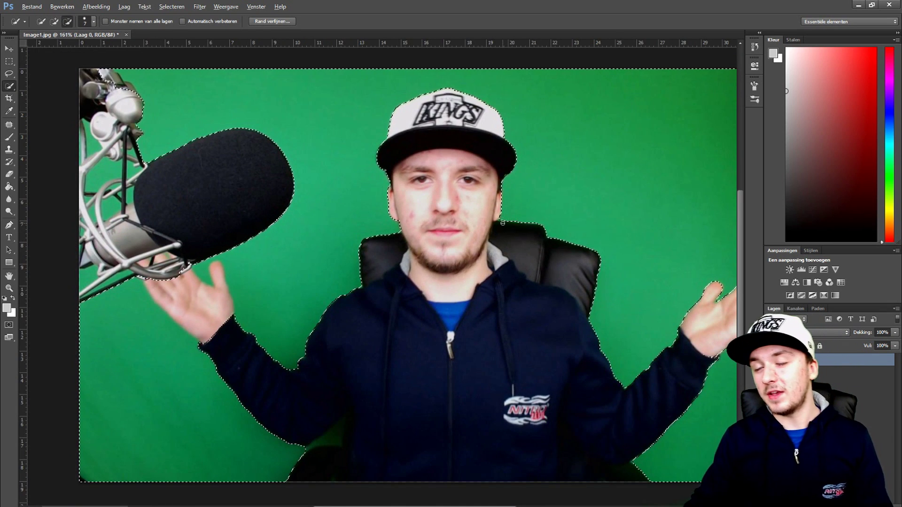
{"action": "scroll", "coordinate": [543, 250], "scroll_direction": "down", "scroll_amount": 1}
{"action": "scroll", "coordinate": [521, 244], "scroll_direction": "up", "scroll_amount": 1}
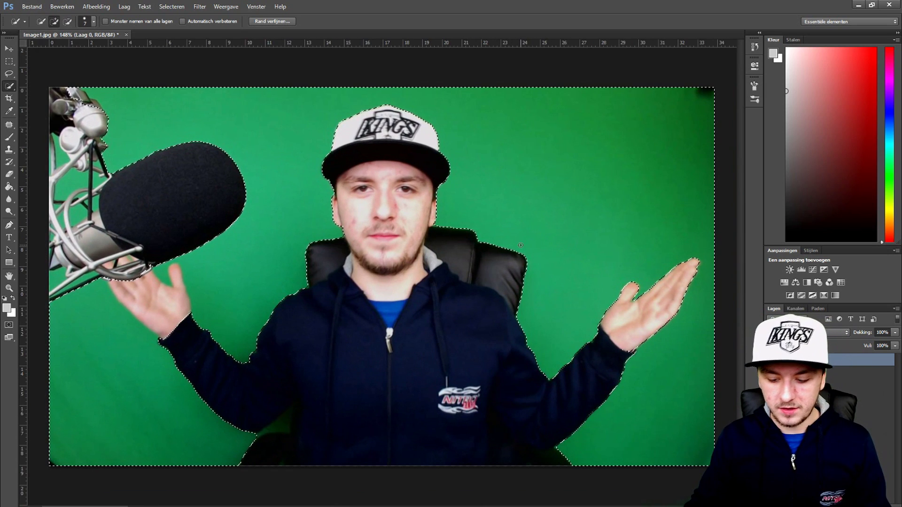
{"action": "key", "text": "Delete"}
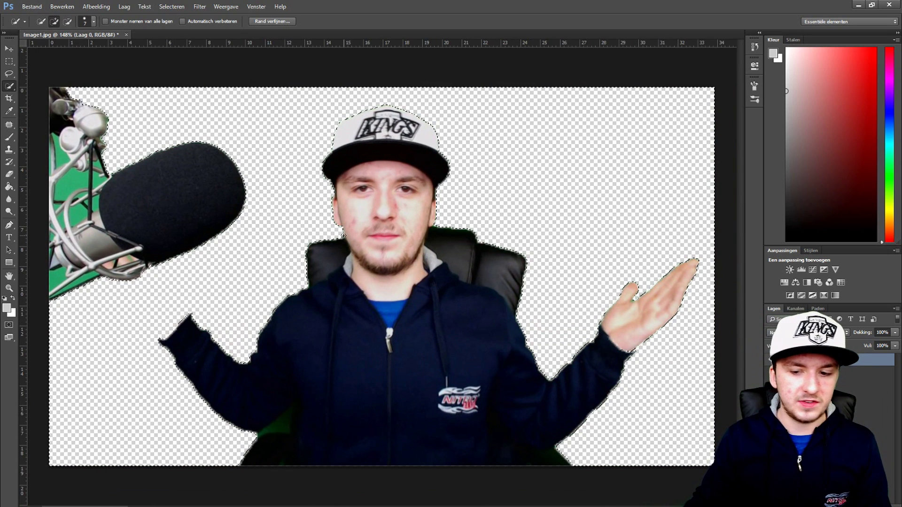
{"action": "key", "text": "ctrl+z"}
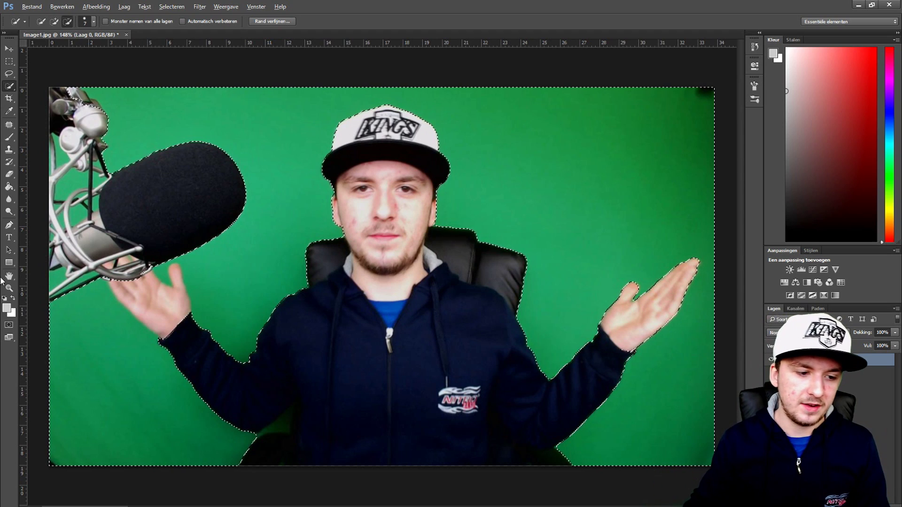
Step: Subtract the raised hand below the microphone from the background selection
{"action": "scroll", "coordinate": [84, 277], "scroll_direction": "up", "scroll_amount": 4}
{"action": "scroll", "coordinate": [113, 288], "scroll_direction": "up", "scroll_amount": 4}
{"action": "scroll", "coordinate": [225, 314], "scroll_direction": "down", "scroll_amount": 4}
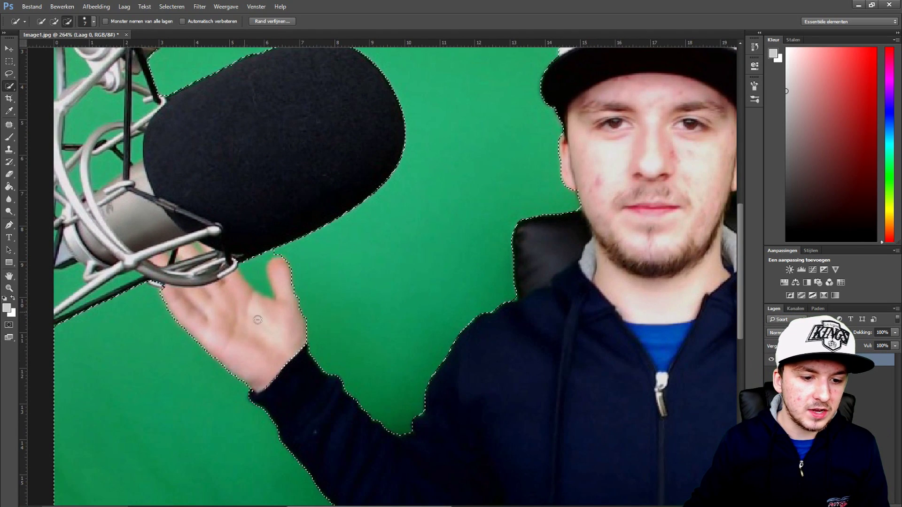
{"action": "scroll", "coordinate": [332, 351], "scroll_direction": "down", "scroll_amount": 4}
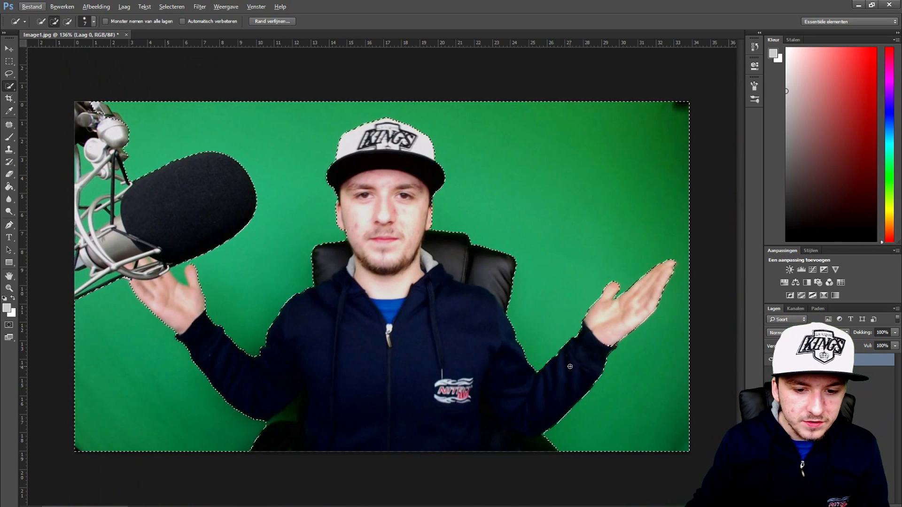
Step: Delete the selected green background and clear the selection
{"action": "key", "text": "Delete"}
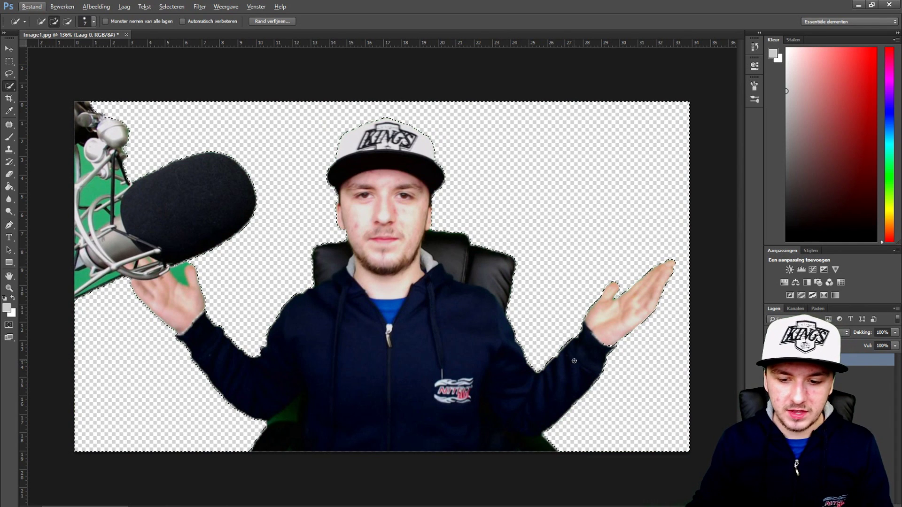
{"action": "left_click", "coordinate": [171, 6]}
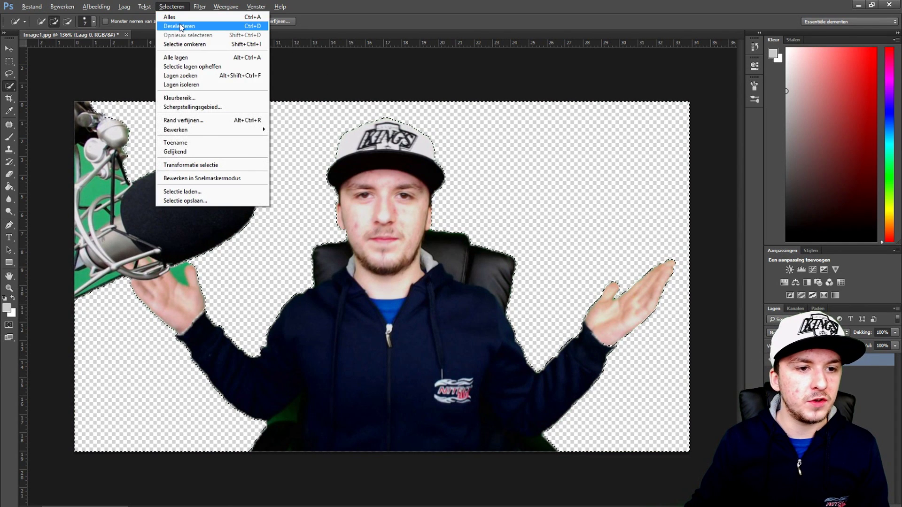
{"action": "left_click", "coordinate": [181, 27]}
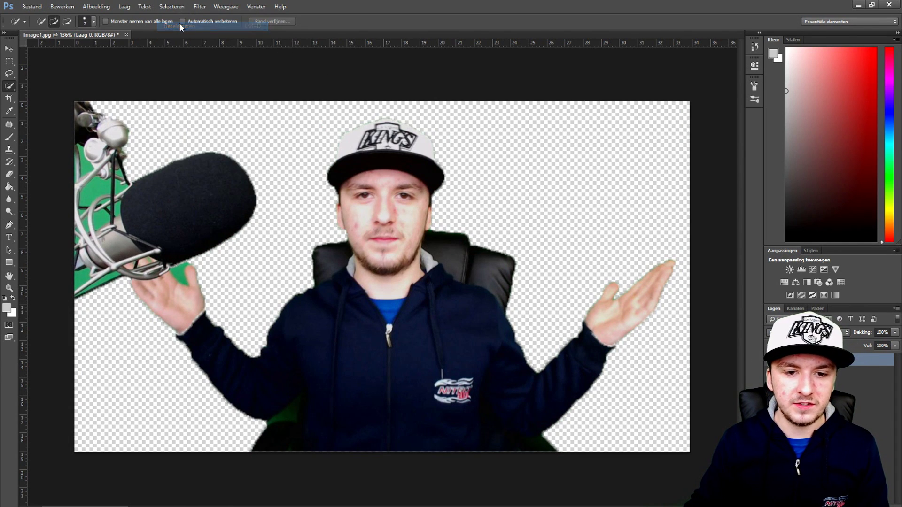
Step: Switch to the Eraser tool and set its brush size to 21 px
{"action": "left_click", "coordinate": [8, 173]}
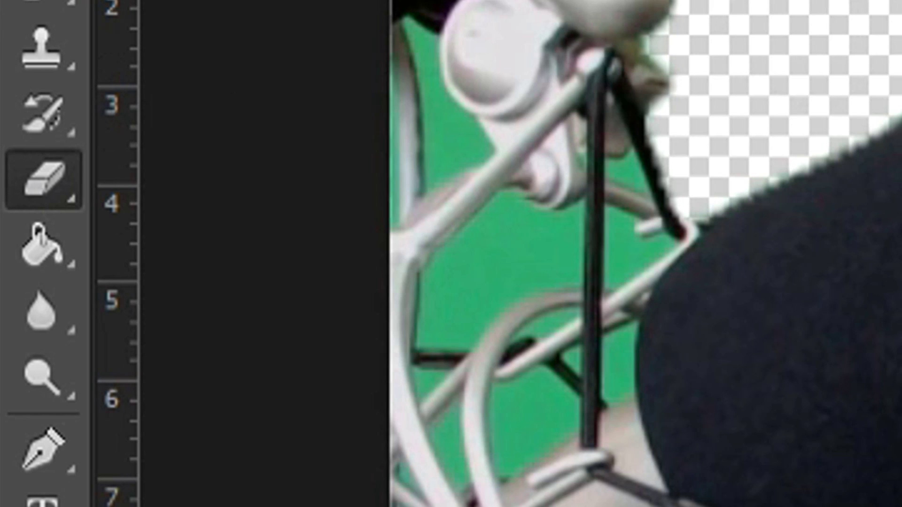
{"action": "left_click", "coordinate": [48, 21]}
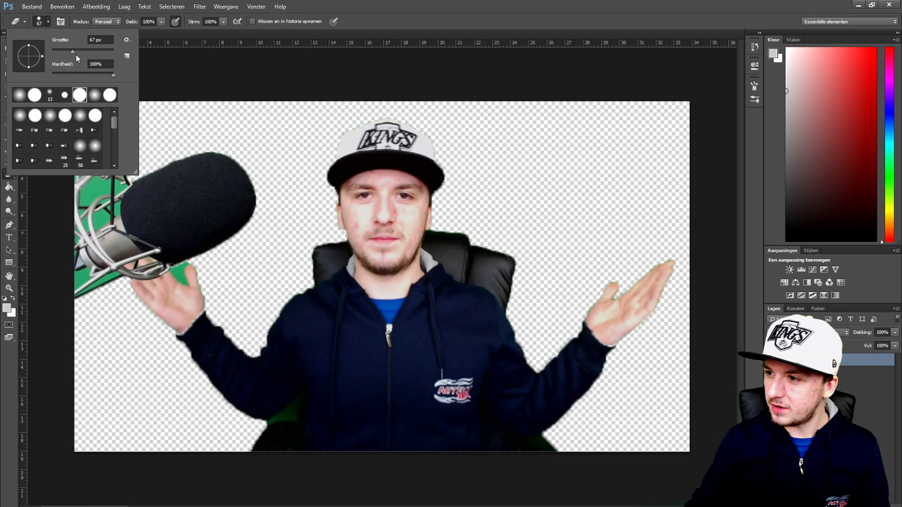
{"action": "left_click_drag", "start_coordinate": [69, 54], "coordinate": [64, 55]}
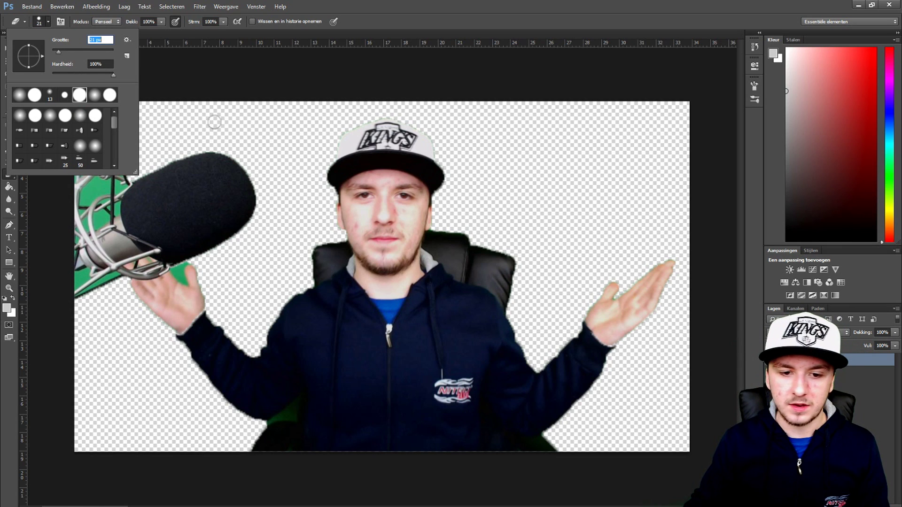
{"action": "left_click", "coordinate": [451, 150]}
Step: Erase the leftover green between the thumb and fingers of the hand below the microphone
{"action": "scroll", "coordinate": [90, 183], "scroll_direction": "up", "scroll_amount": 5}
{"action": "scroll", "coordinate": [237, 310], "scroll_direction": "up", "scroll_amount": 3}
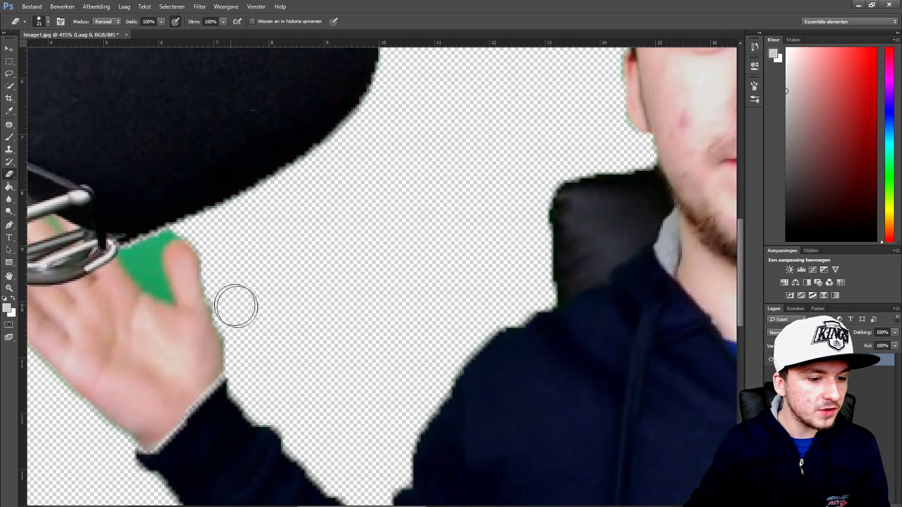
{"action": "left_click_drag", "start_coordinate": [394, 506], "coordinate": [314, 506]}
{"action": "scroll", "coordinate": [372, 399], "scroll_direction": "up", "scroll_amount": 2}
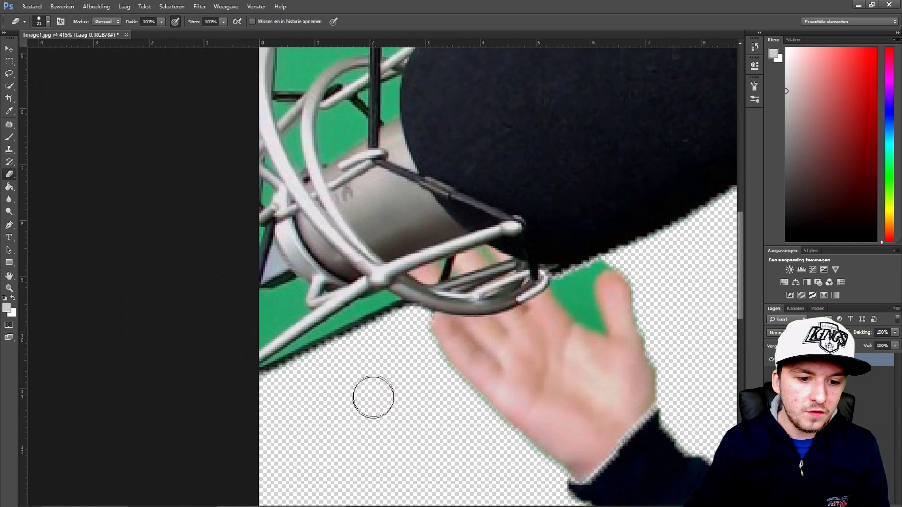
{"action": "mouse_move", "coordinate": [381, 332]}
{"action": "left_mouse_down"}
{"action": "mouse_move", "coordinate": [383, 316]}
{"action": "mouse_move", "coordinate": [360, 320]}
{"action": "mouse_move", "coordinate": [318, 354]}
{"action": "left_mouse_up"}
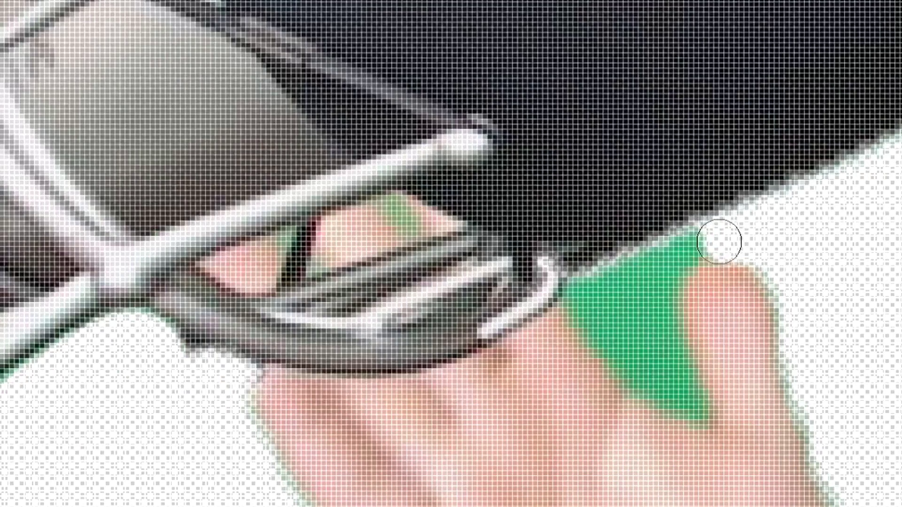
{"action": "mouse_move", "coordinate": [721, 241]}
{"action": "left_mouse_down"}
{"action": "mouse_move", "coordinate": [683, 246]}
{"action": "mouse_move", "coordinate": [589, 291]}
{"action": "mouse_move", "coordinate": [594, 318]}
{"action": "mouse_move", "coordinate": [667, 383]}
{"action": "left_mouse_up"}
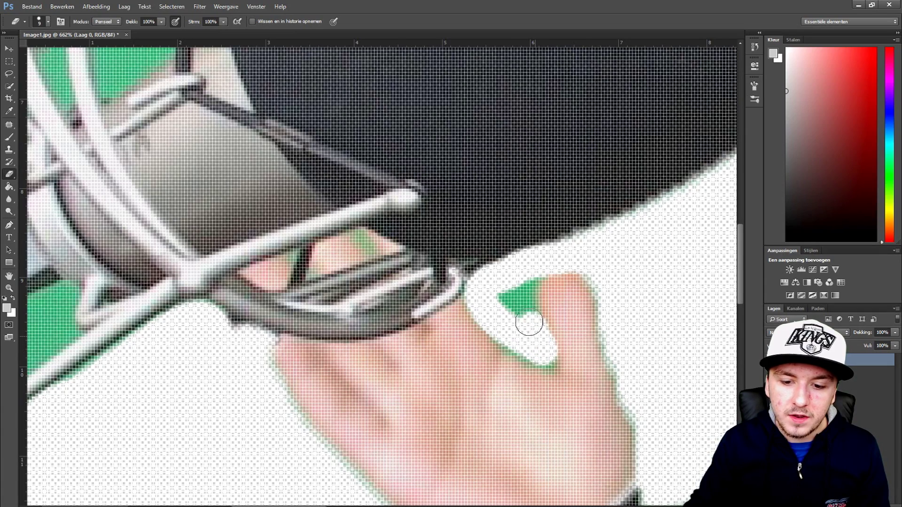
{"action": "left_click_drag", "start_coordinate": [529, 322], "coordinate": [512, 273]}
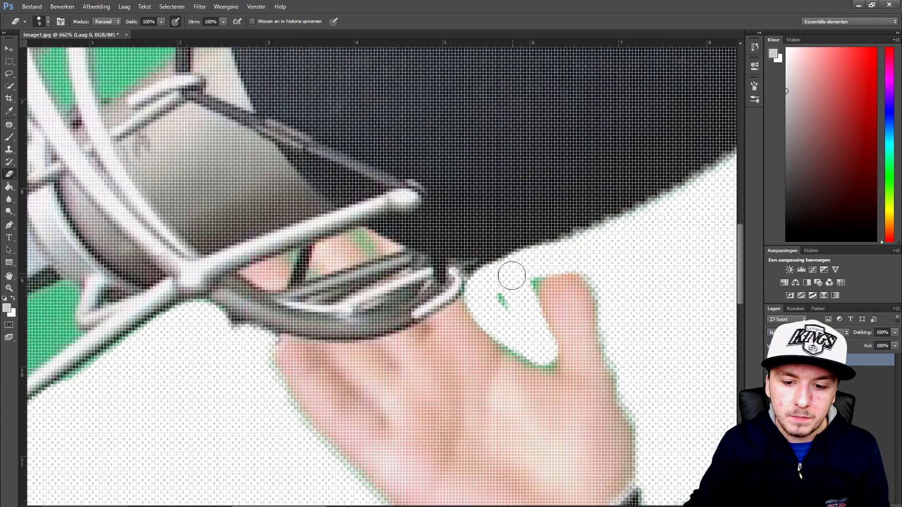
Step: Erase the dark green patch between the sleeve and the chair, below the arm on the microphone's side
{"action": "scroll", "coordinate": [646, 308], "scroll_direction": "down", "scroll_amount": 10}
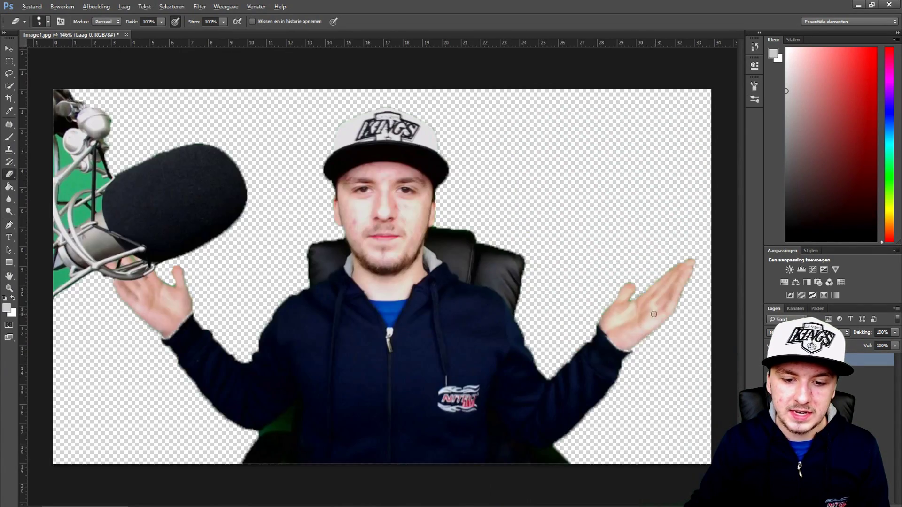
{"action": "scroll", "coordinate": [243, 373], "scroll_direction": "up", "scroll_amount": 8}
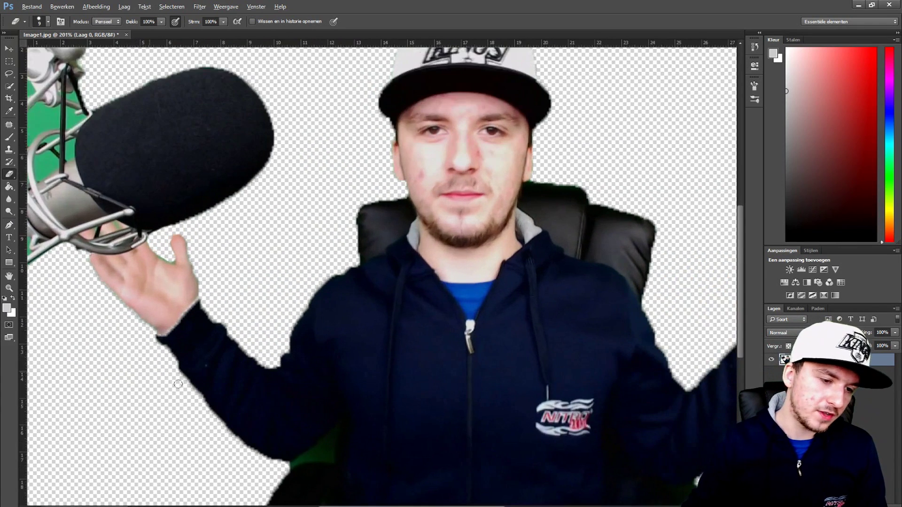
{"action": "scroll", "coordinate": [282, 423], "scroll_direction": "down", "scroll_amount": 4}
{"action": "scroll", "coordinate": [371, 413], "scroll_direction": "up", "scroll_amount": 2}
{"action": "left_click_drag", "start_coordinate": [340, 345], "coordinate": [456, 248]}
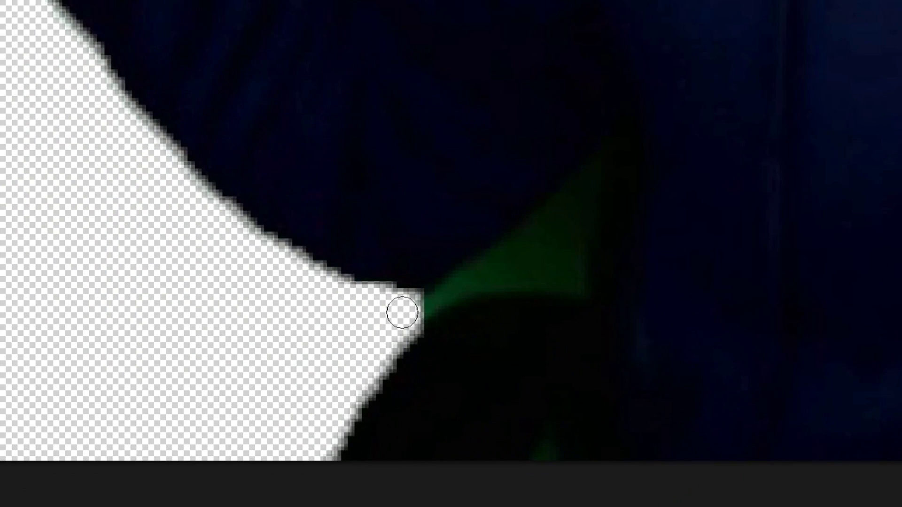
{"action": "mouse_move", "coordinate": [585, 167]}
{"action": "left_mouse_down"}
{"action": "mouse_move", "coordinate": [596, 165]}
{"action": "mouse_move", "coordinate": [558, 289]}
{"action": "mouse_move", "coordinate": [449, 296]}
{"action": "left_mouse_up"}
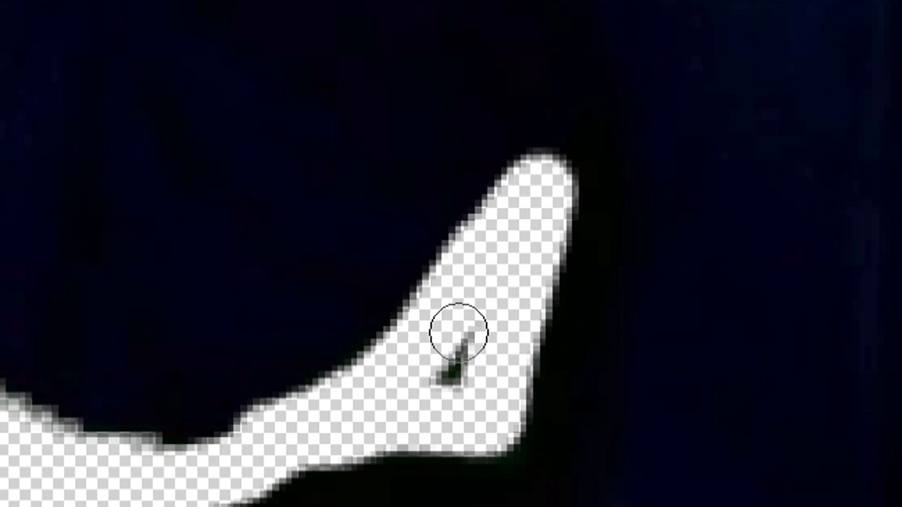
{"action": "left_click_drag", "start_coordinate": [459, 333], "coordinate": [454, 391]}
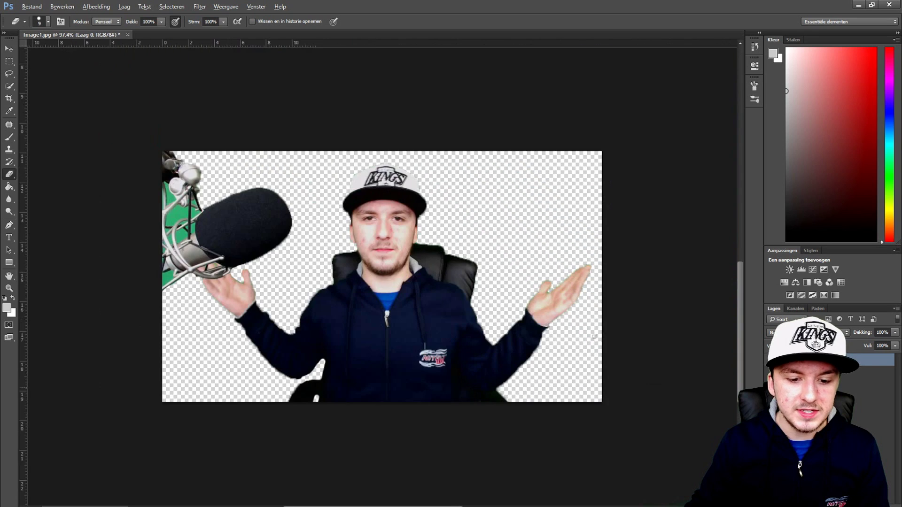
{"action": "scroll", "coordinate": [610, 318], "scroll_direction": "down", "scroll_amount": 3}
{"action": "scroll", "coordinate": [592, 362], "scroll_direction": "up", "scroll_amount": 4}
{"action": "scroll", "coordinate": [580, 389], "scroll_direction": "up", "scroll_amount": 10}
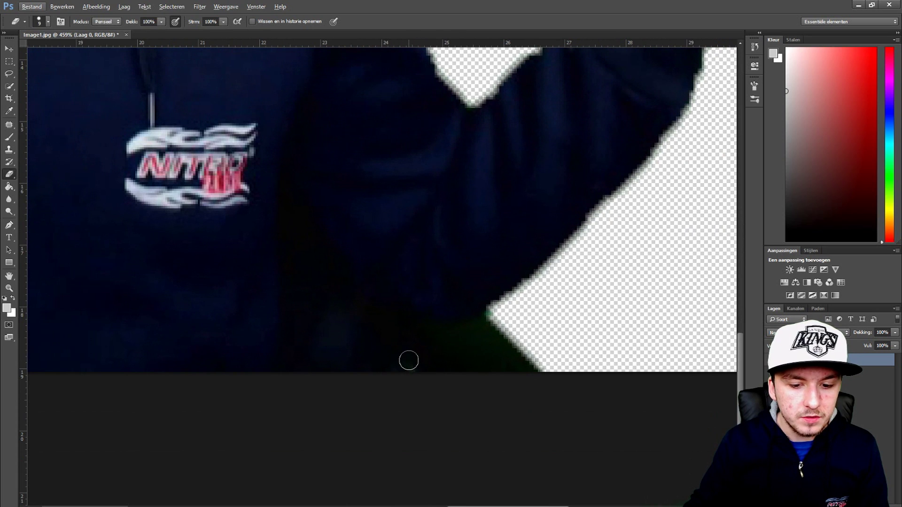
{"action": "scroll", "coordinate": [502, 384], "scroll_direction": "down", "scroll_amount": 8}
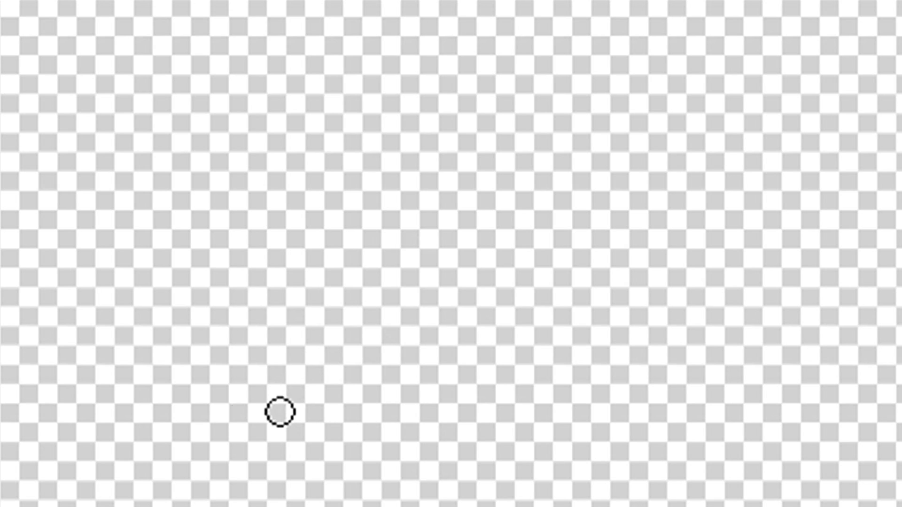
{"action": "scroll", "coordinate": [97, 212], "scroll_direction": "up", "scroll_amount": 8}
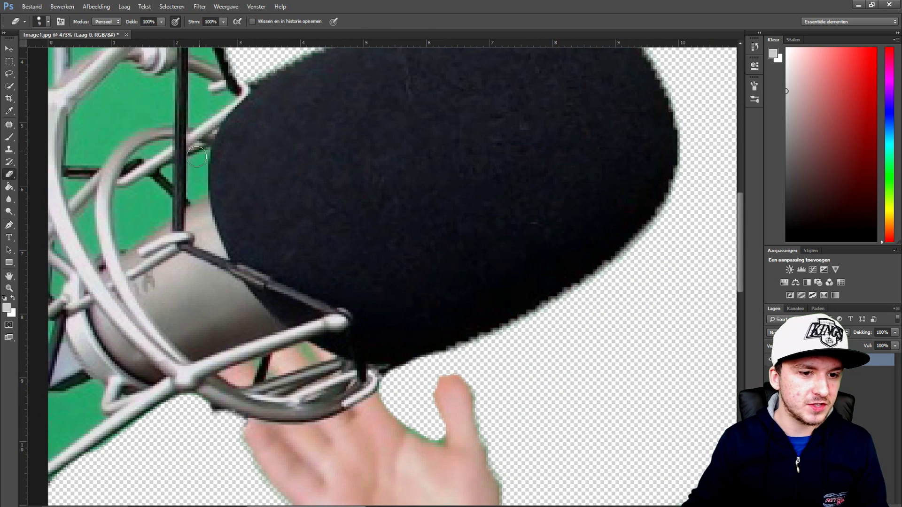
Step: Erase the green in the large gap of the microphone's shock mount, between the diagonal rod, the curved ring and the black vertical band
{"action": "scroll", "coordinate": [349, 318], "scroll_direction": "up", "scroll_amount": 3}
{"action": "scroll", "coordinate": [348, 318], "scroll_direction": "left", "scroll_amount": 6}
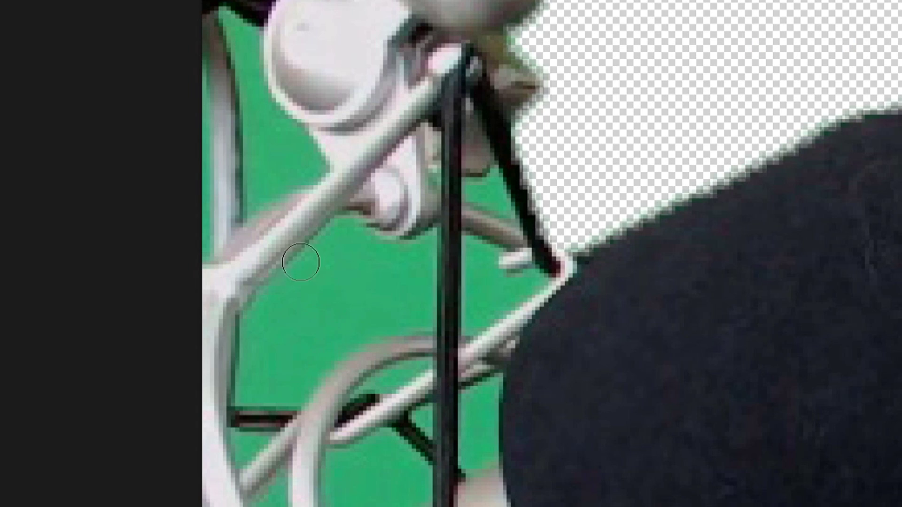
{"action": "left_click_drag", "start_coordinate": [328, 233], "coordinate": [332, 221]}
{"action": "mouse_move", "coordinate": [322, 256]}
{"action": "left_mouse_down"}
{"action": "mouse_move", "coordinate": [263, 346]}
{"action": "mouse_move", "coordinate": [269, 354]}
{"action": "mouse_move", "coordinate": [317, 237]}
{"action": "mouse_move", "coordinate": [409, 245]}
{"action": "mouse_move", "coordinate": [375, 302]}
{"action": "mouse_move", "coordinate": [291, 341]}
{"action": "mouse_move", "coordinate": [347, 275]}
{"action": "mouse_move", "coordinate": [282, 364]}
{"action": "mouse_move", "coordinate": [258, 376]}
{"action": "mouse_move", "coordinate": [235, 360]}
{"action": "mouse_move", "coordinate": [252, 305]}
{"action": "mouse_move", "coordinate": [333, 220]}
{"action": "mouse_move", "coordinate": [396, 229]}
{"action": "mouse_move", "coordinate": [419, 277]}
{"action": "mouse_move", "coordinate": [416, 296]}
{"action": "left_mouse_up"}
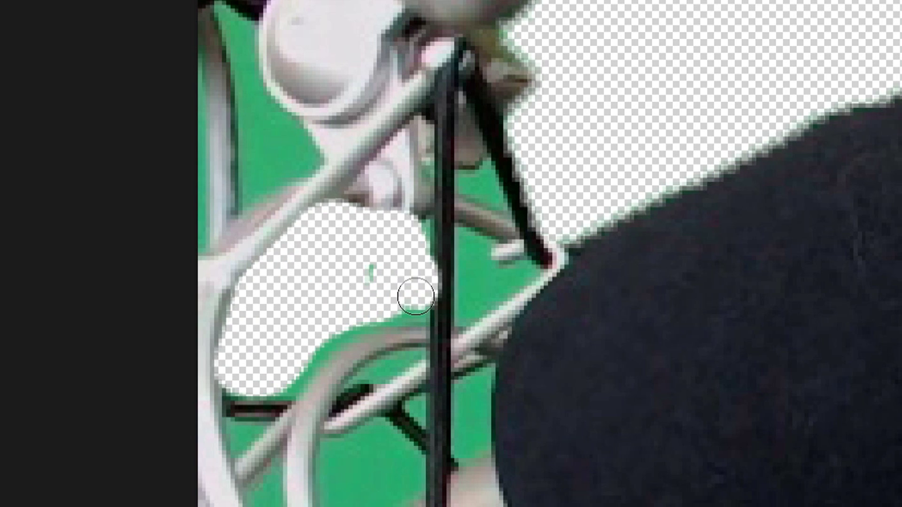
{"action": "scroll", "coordinate": [341, 308], "scroll_direction": "up", "scroll_amount": 3}
{"action": "mouse_move", "coordinate": [220, 450]}
{"action": "left_mouse_down"}
{"action": "mouse_move", "coordinate": [255, 404]}
{"action": "mouse_move", "coordinate": [362, 338]}
{"action": "mouse_move", "coordinate": [456, 308]}
{"action": "left_mouse_up"}
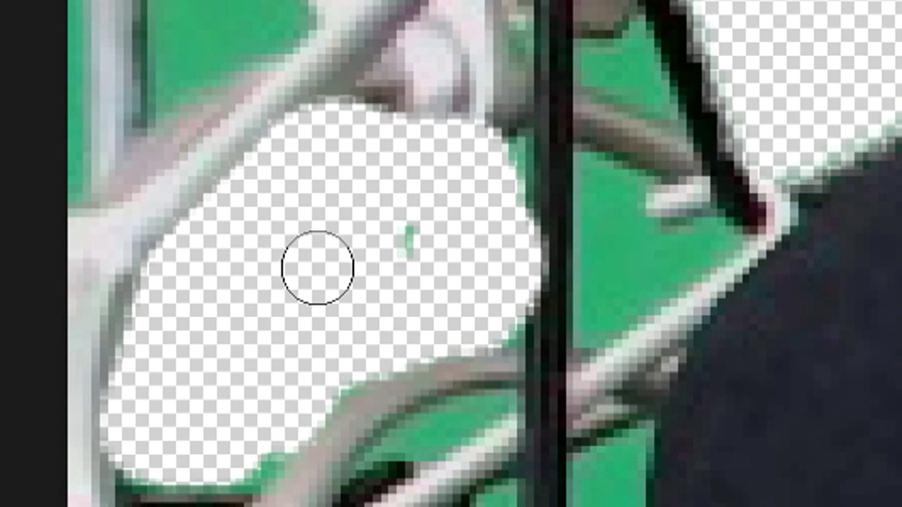
Step: Erase the green inside the shock mount's curved ring and in the upper gap beside the round white joint
{"action": "scroll", "coordinate": [395, 394], "scroll_direction": "down", "scroll_amount": 3}
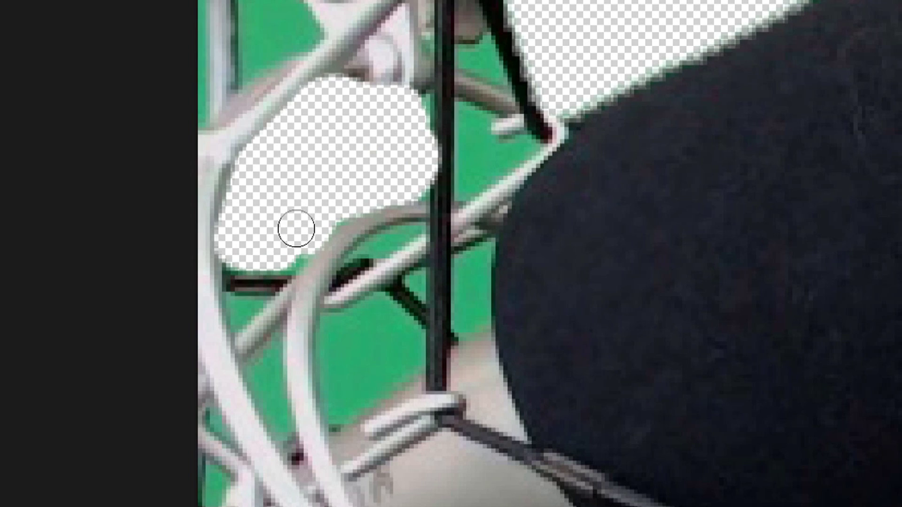
{"action": "mouse_move", "coordinate": [339, 316]}
{"action": "left_mouse_down"}
{"action": "mouse_move", "coordinate": [346, 404]}
{"action": "mouse_move", "coordinate": [384, 368]}
{"action": "mouse_move", "coordinate": [371, 290]}
{"action": "mouse_move", "coordinate": [395, 336]}
{"action": "left_mouse_up"}
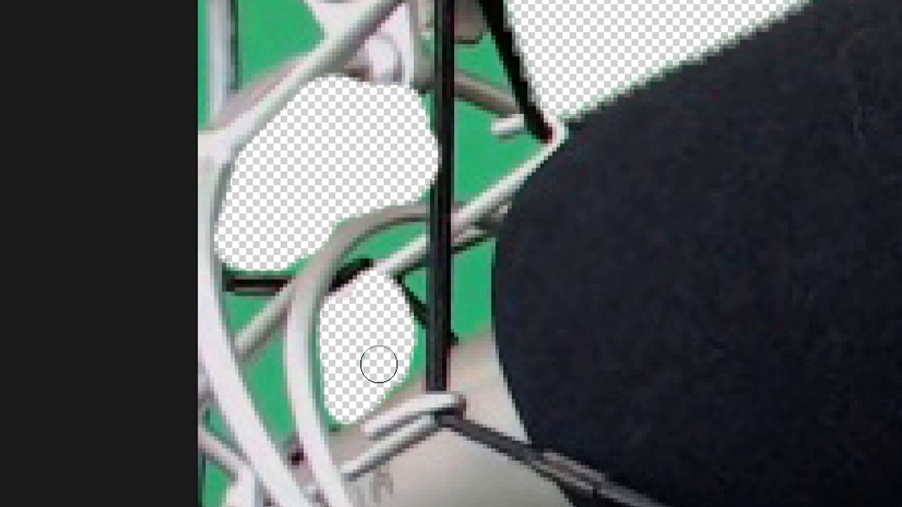
{"action": "scroll", "coordinate": [283, 153], "scroll_direction": "up", "scroll_amount": 3}
{"action": "mouse_move", "coordinate": [263, 108]}
{"action": "left_mouse_down"}
{"action": "mouse_move", "coordinate": [261, 87]}
{"action": "mouse_move", "coordinate": [281, 104]}
{"action": "mouse_move", "coordinate": [253, 23]}
{"action": "left_mouse_up"}
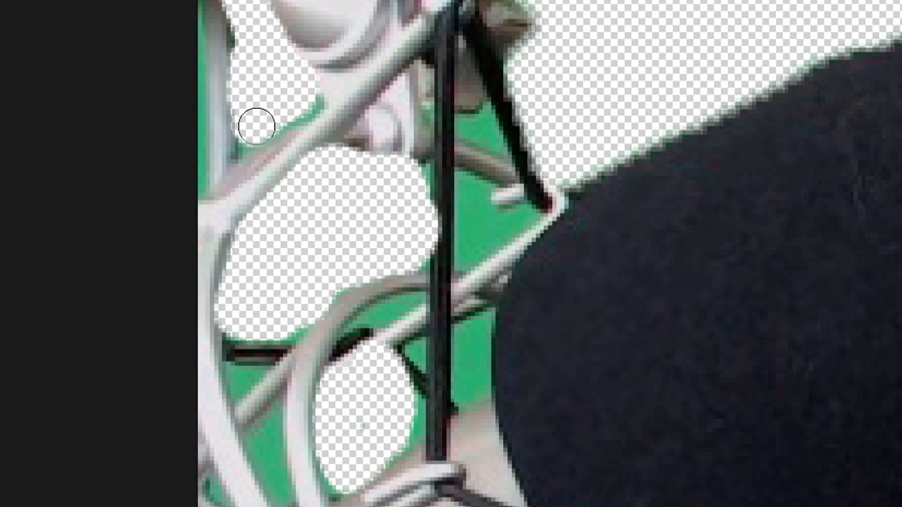
{"action": "scroll", "coordinate": [629, 239], "scroll_direction": "down", "scroll_amount": 4}
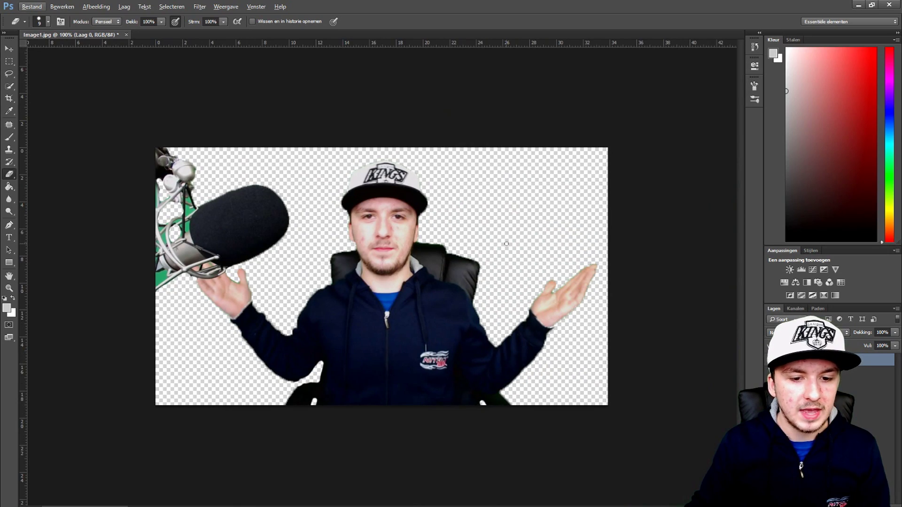
Step: Erase the green-tinted fringe along the top edge of the chair back, from the notch between its panels to the ear
{"action": "scroll", "coordinate": [516, 264], "scroll_direction": "up", "scroll_amount": 4}
{"action": "scroll", "coordinate": [379, 198], "scroll_direction": "up", "scroll_amount": 2}
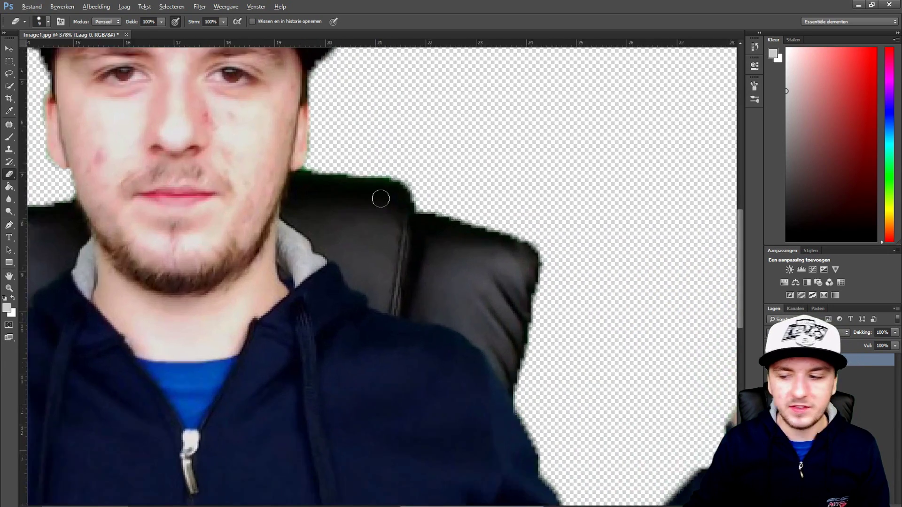
{"action": "scroll", "coordinate": [402, 195], "scroll_direction": "down", "scroll_amount": 2}
{"action": "scroll", "coordinate": [406, 191], "scroll_direction": "up", "scroll_amount": 2}
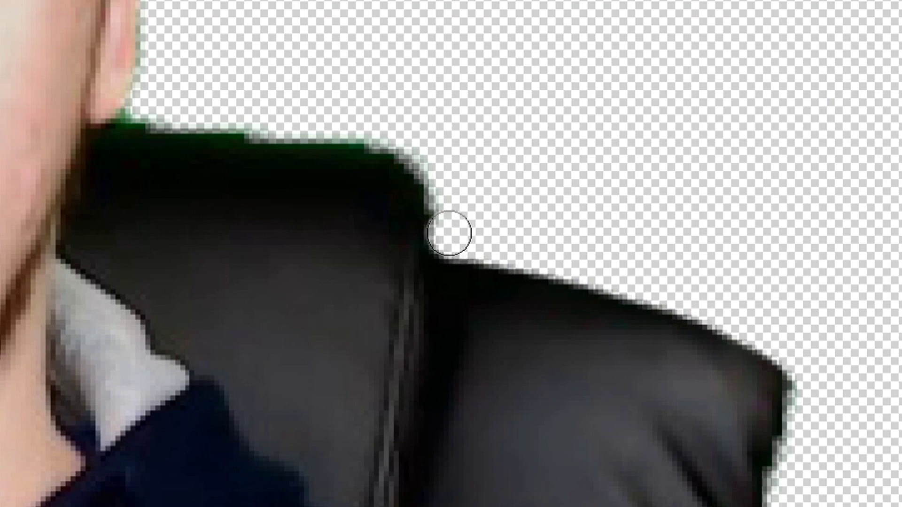
{"action": "mouse_move", "coordinate": [449, 234]}
{"action": "left_mouse_down"}
{"action": "mouse_move", "coordinate": [427, 188]}
{"action": "mouse_move", "coordinate": [334, 143]}
{"action": "mouse_move", "coordinate": [156, 111]}
{"action": "mouse_move", "coordinate": [134, 115]}
{"action": "left_mouse_up"}
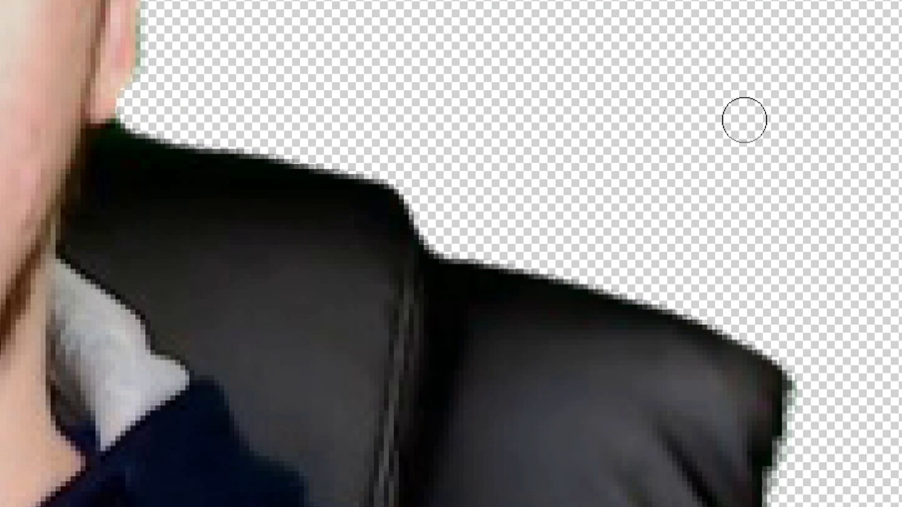
{"action": "scroll", "coordinate": [778, 190], "scroll_direction": "down", "scroll_amount": 2}
{"action": "scroll", "coordinate": [611, 198], "scroll_direction": "down", "scroll_amount": 2}
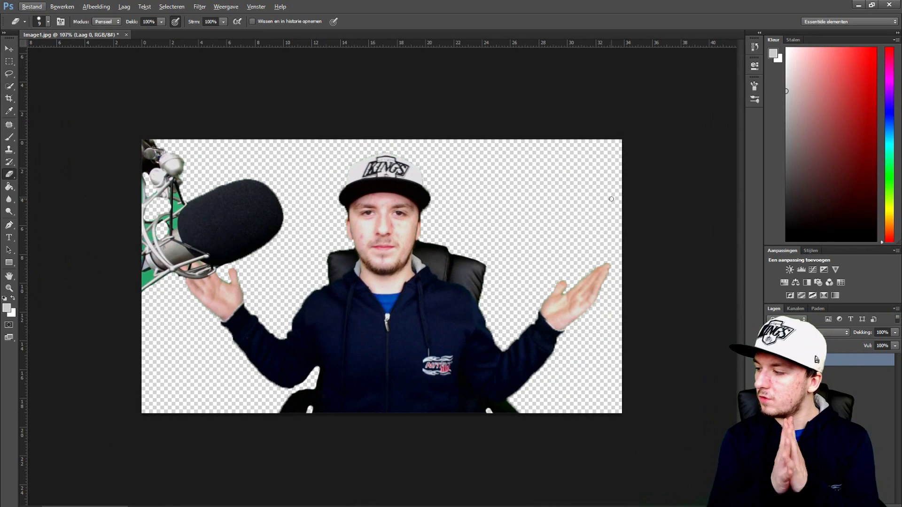